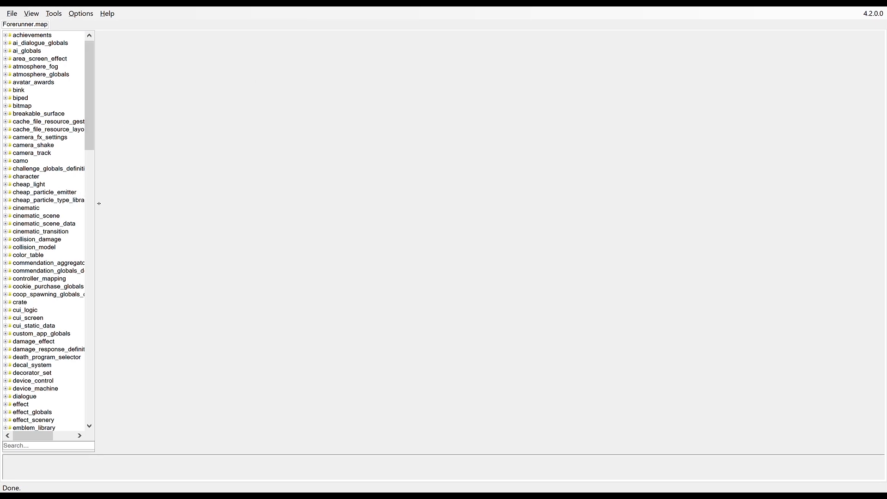
Step: Widen the tag tree and look through the tag categories of Forerunner.map
left_click_drag(99, 203, 135, 202)
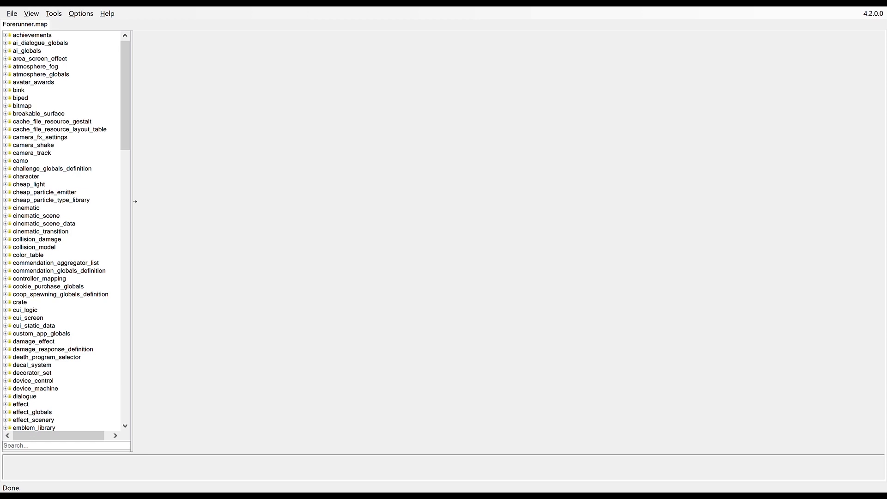
scroll(57, 159, "down", 8)
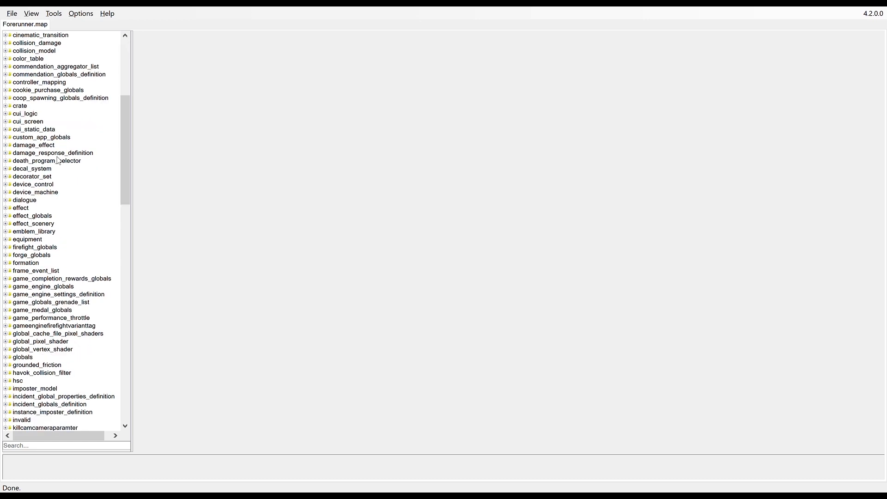
scroll(57, 160, "down", 17)
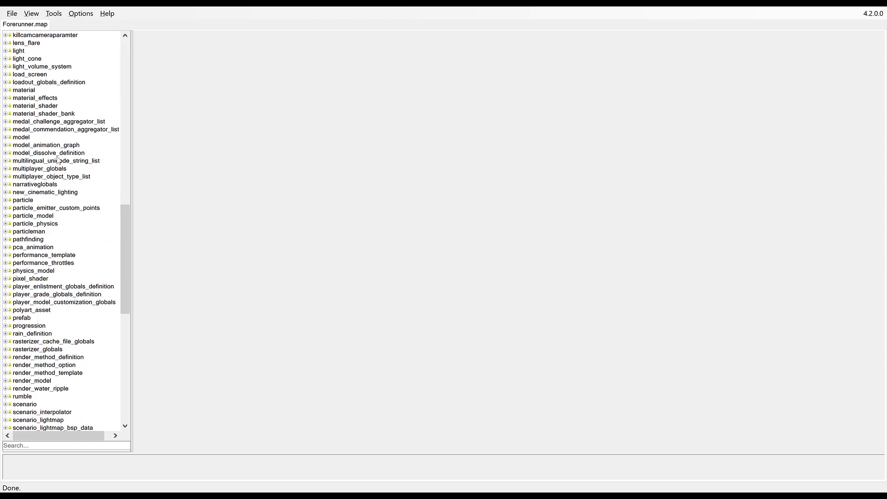
scroll(57, 160, "down", 16)
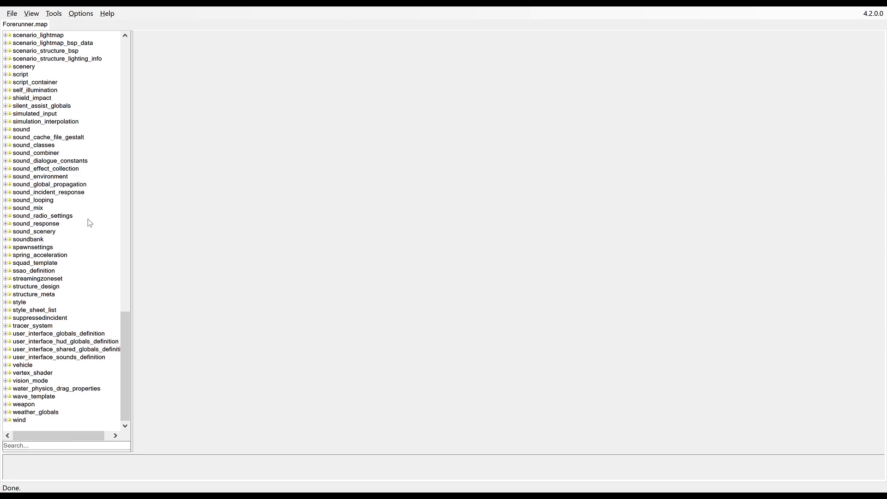
scroll(90, 223, "up", 2)
scroll(90, 223, "up", 3)
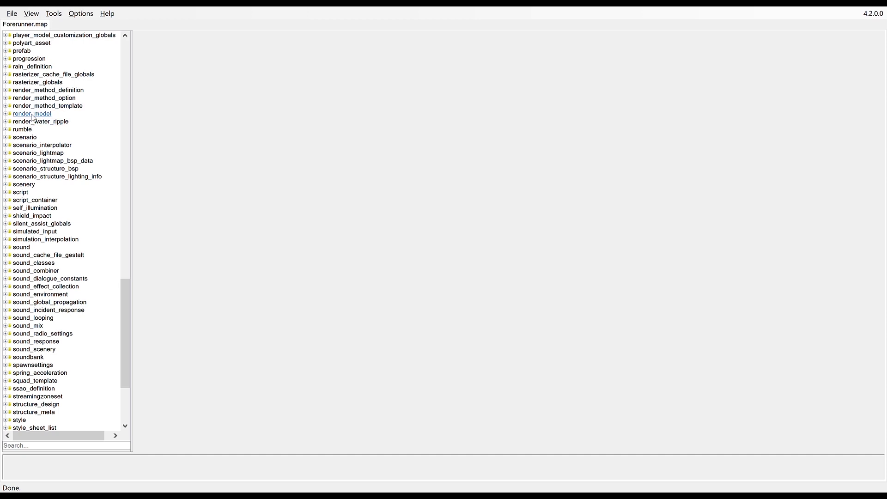
Step: Expand the render_model tags and preview one of the shared device_controls models in 3D
left_click(6, 114)
scroll(46, 184, "down", 10)
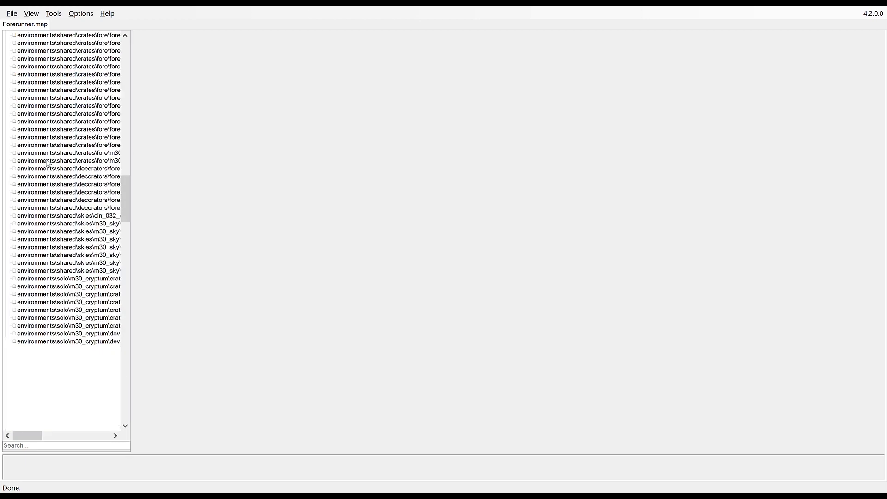
left_click(59, 184)
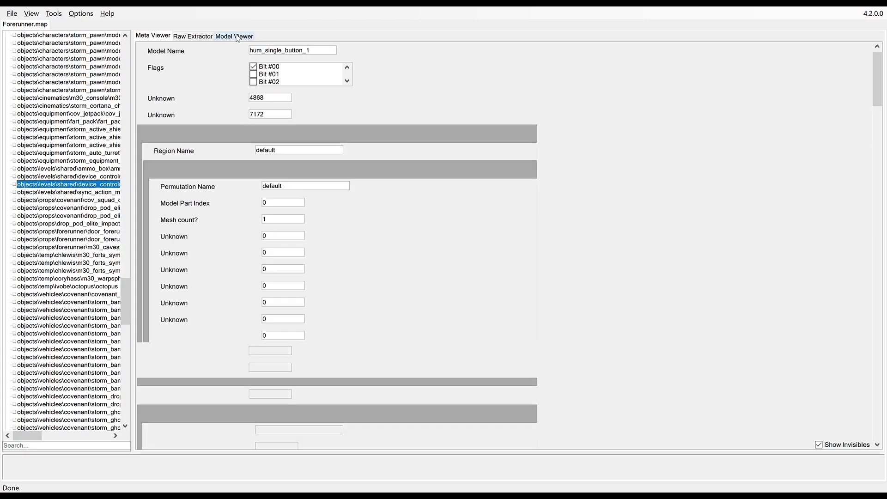
left_click(236, 36)
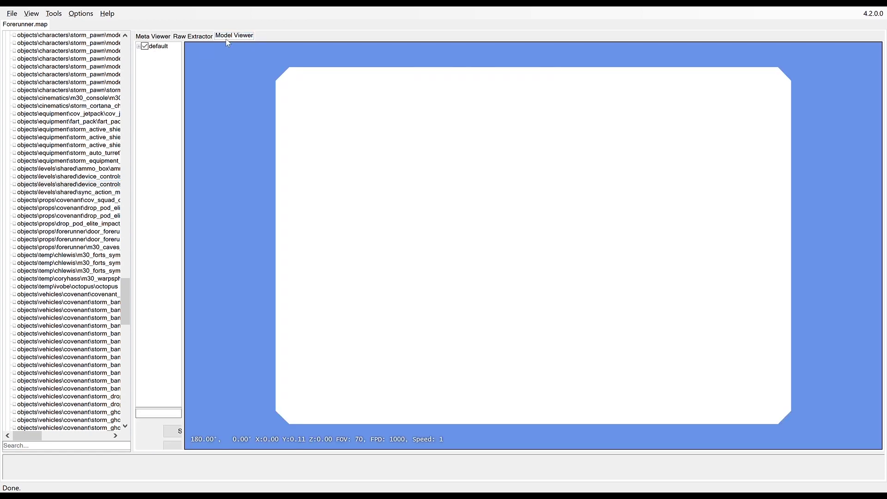
Step: Preview the first active shield equipment model and the Cortana cinematic model, and inspect the latter from another angle
left_click(77, 130)
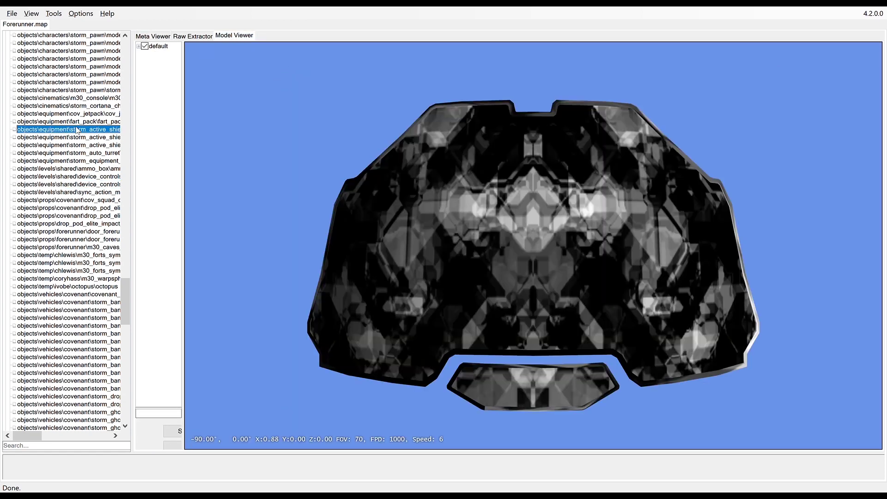
left_click(67, 106)
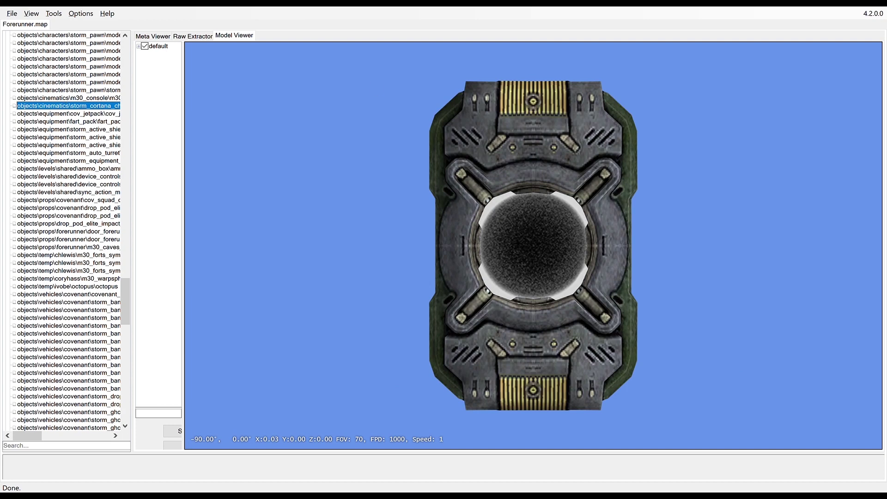
left_click_drag(495, 243, 384, 199)
key("s")
scroll(384, 199, "up", 3)
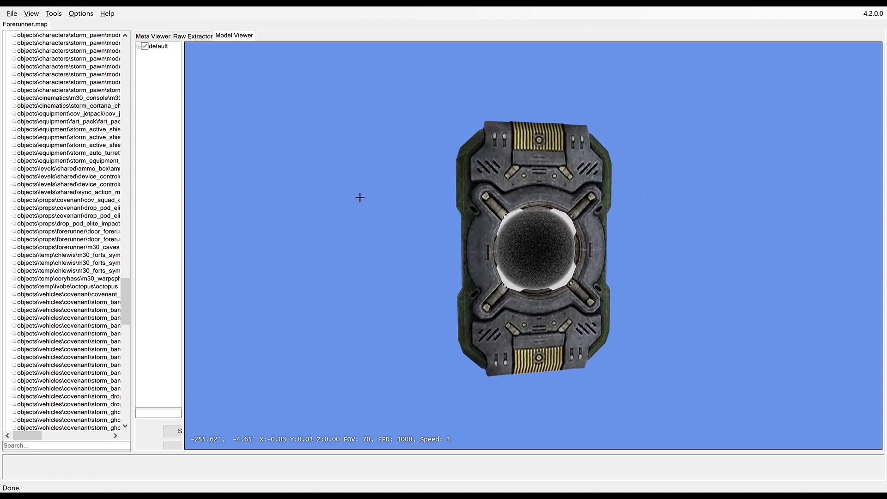
Step: Filter the tags by "chief" and open the storm_masterchief render model
left_click(36, 446)
type("chief")
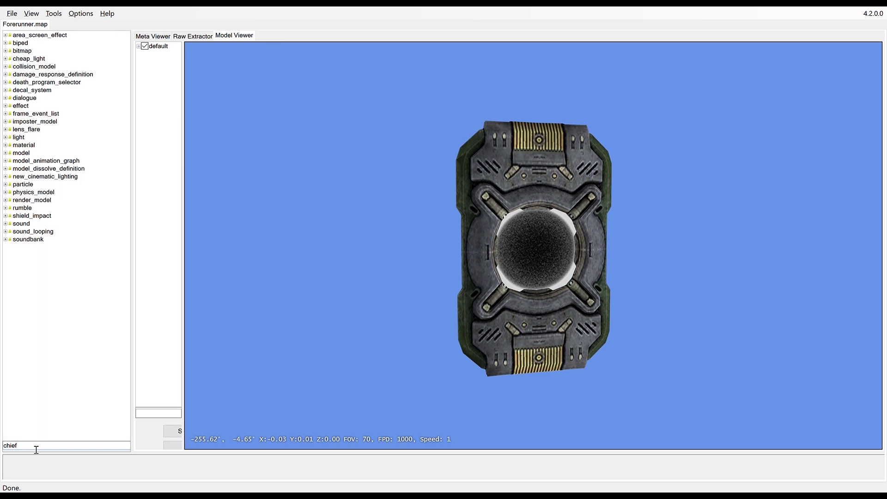
double_click(5, 201)
left_click(92, 208)
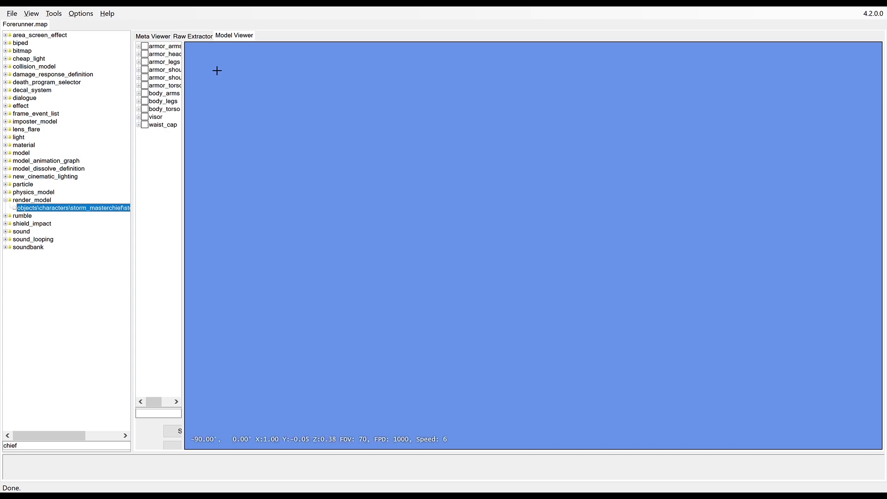
Step: Show every region of the Master Chief model: all armor and body parts, the visor and waist_cap
left_click(144, 46)
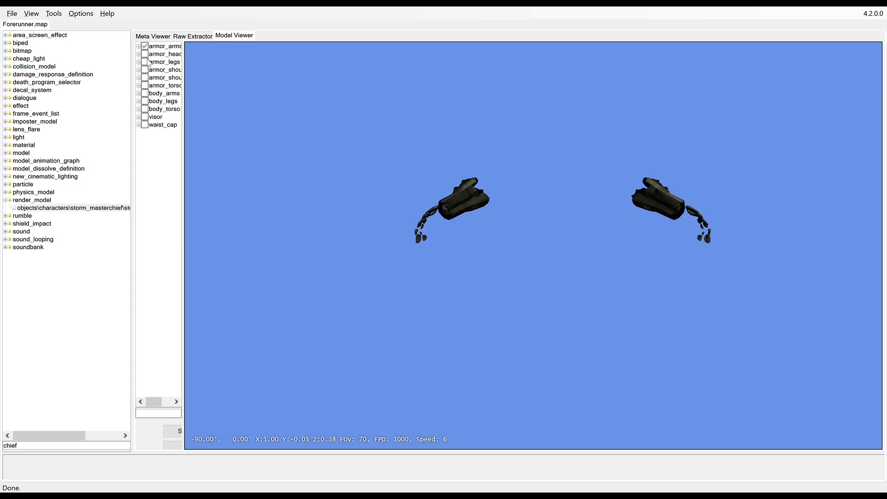
left_click(144, 61)
left_click(145, 53)
left_click(144, 69)
left_click(145, 78)
left_click(144, 93)
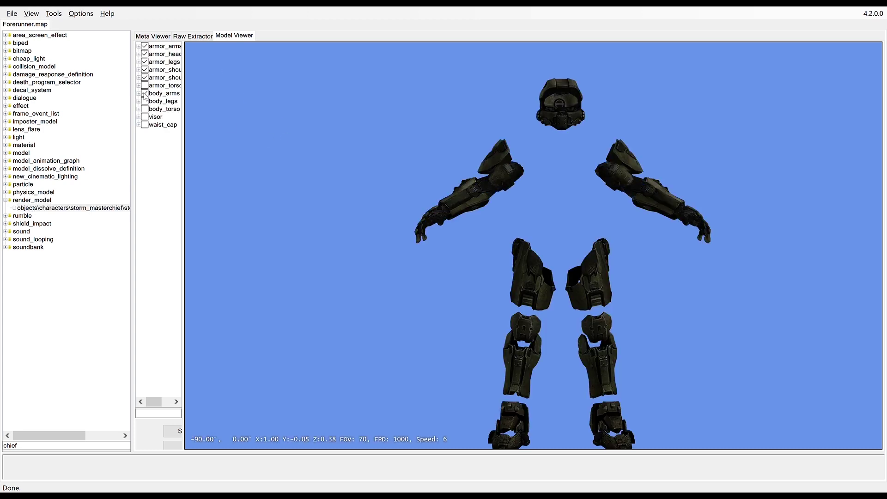
left_click(152, 86)
left_click(145, 85)
left_click(145, 101)
left_click(144, 109)
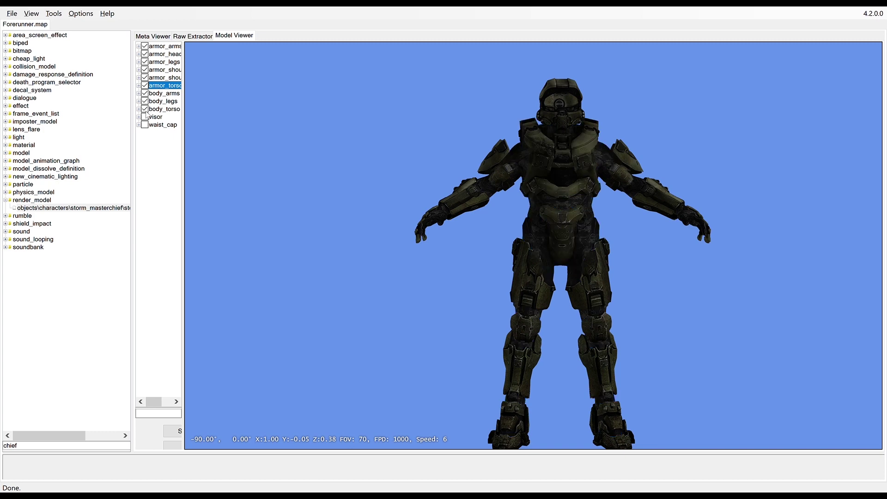
left_click(145, 117)
left_click(145, 124)
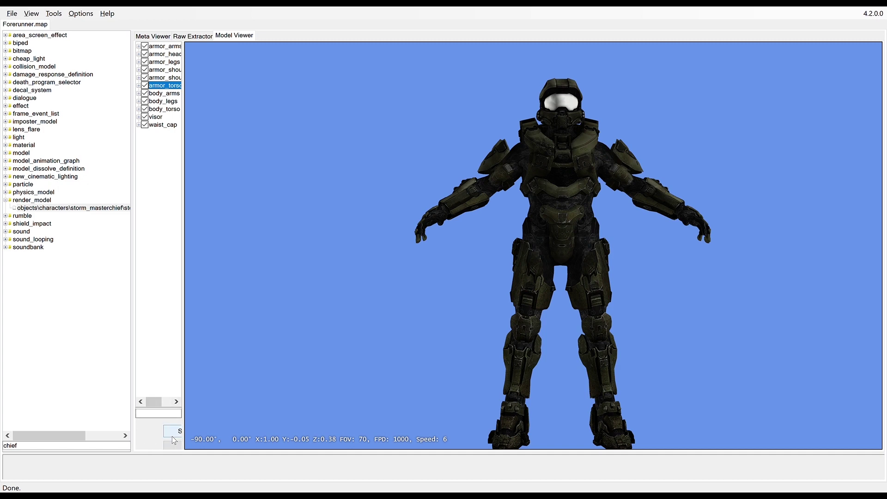
Step: Export the bitmaps and the model of storm_masterchief with all regions included
left_click(206, 37)
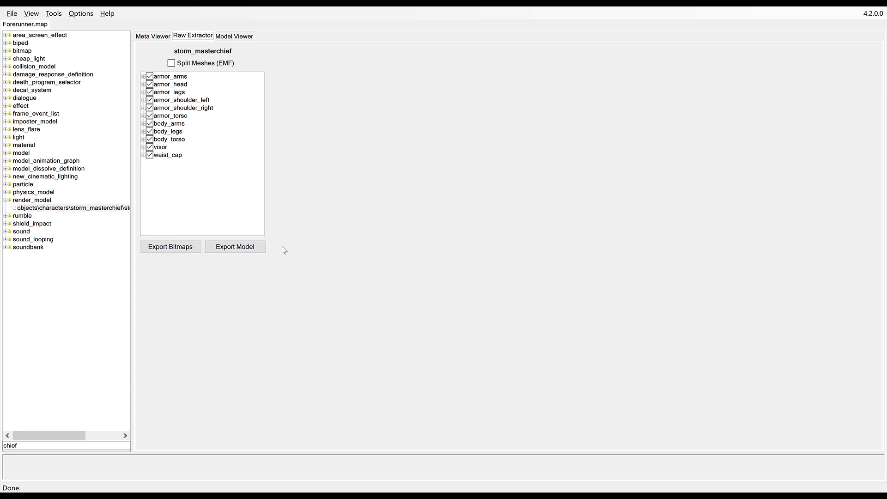
left_click(188, 246)
left_click(239, 251)
Step: Clear the "chief" tag filter and collapse the render_model category to list all tags again
left_click_drag(65, 450, 3, 457)
key("BackSpace")
left_click(53, 331)
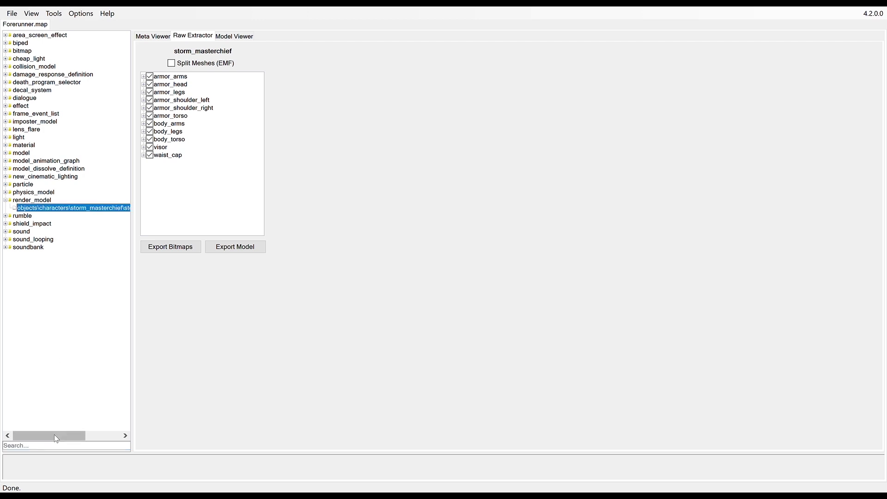
double_click(31, 199)
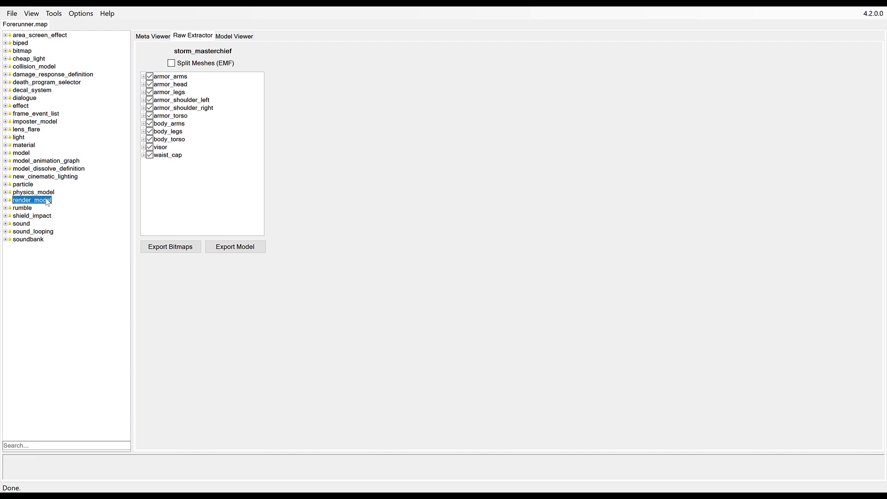
left_click(17, 445)
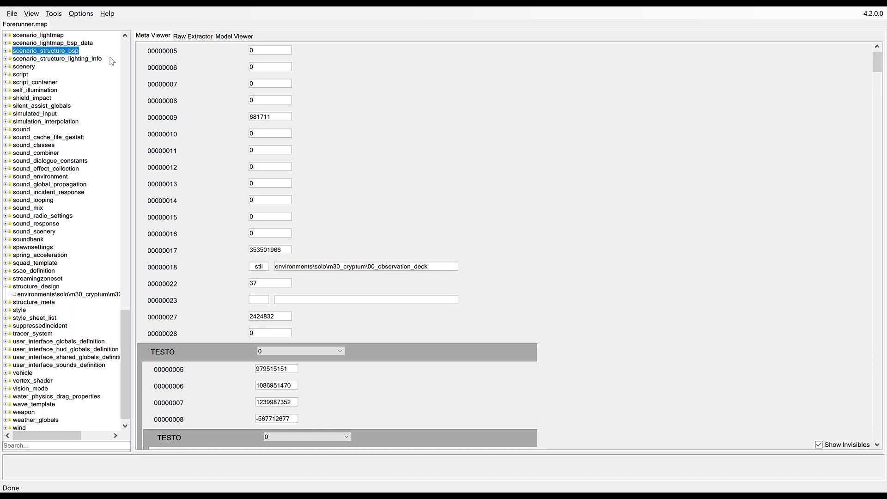
Step: Expand the scenario_structure_bsp tags and load the m30_cryptum 10_start level geometry for 3D viewing
left_click(5, 51)
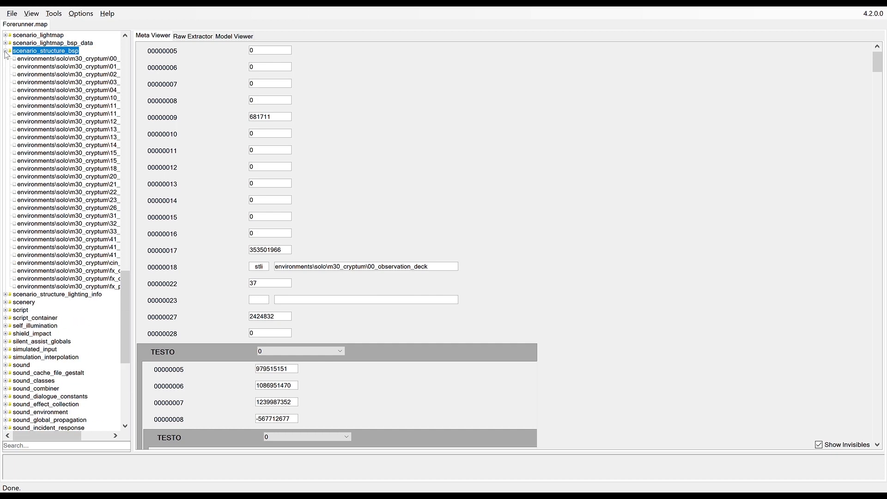
left_click(52, 98)
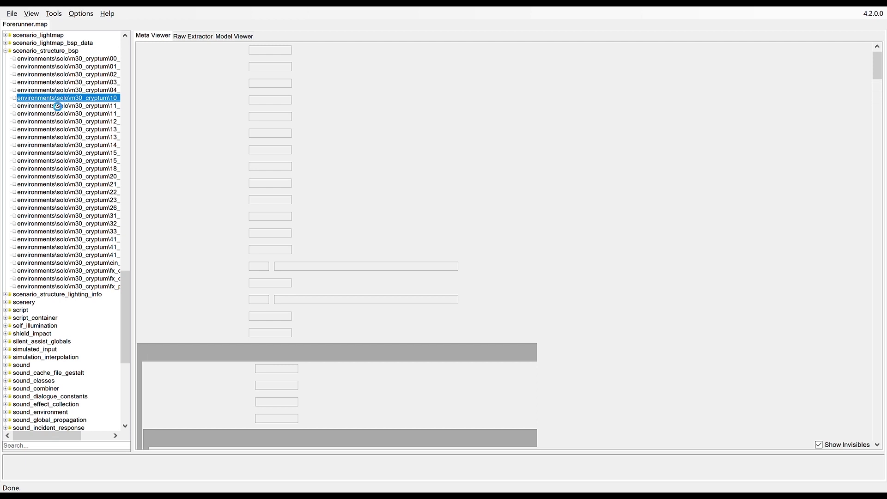
left_click(232, 36)
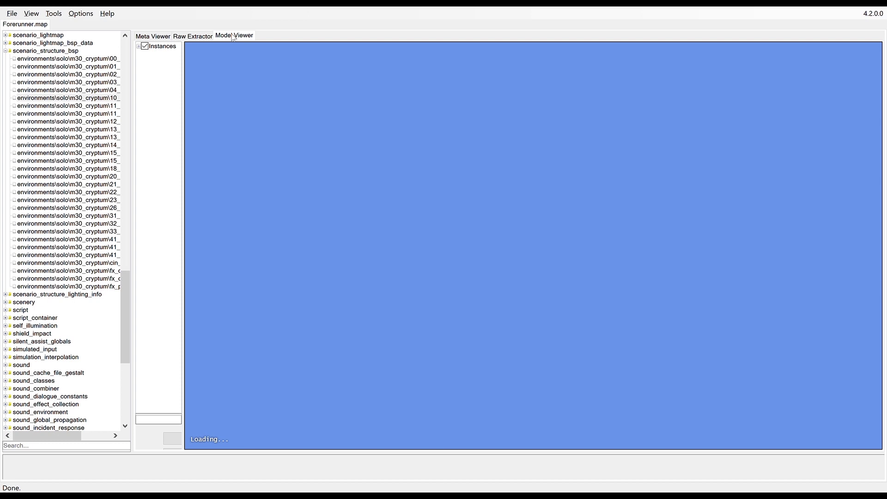
Step: Look through the 10_start instances to extract and export the BSP
left_click(201, 39)
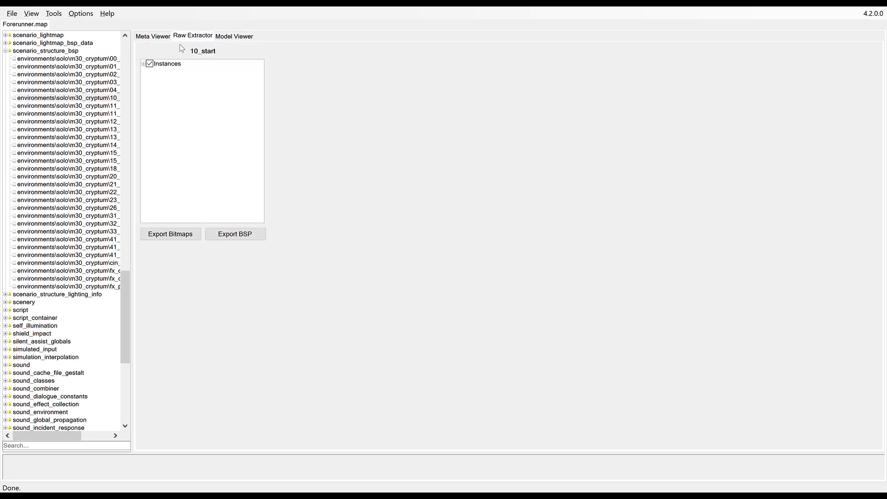
left_click(143, 63)
scroll(184, 111, "down", 7)
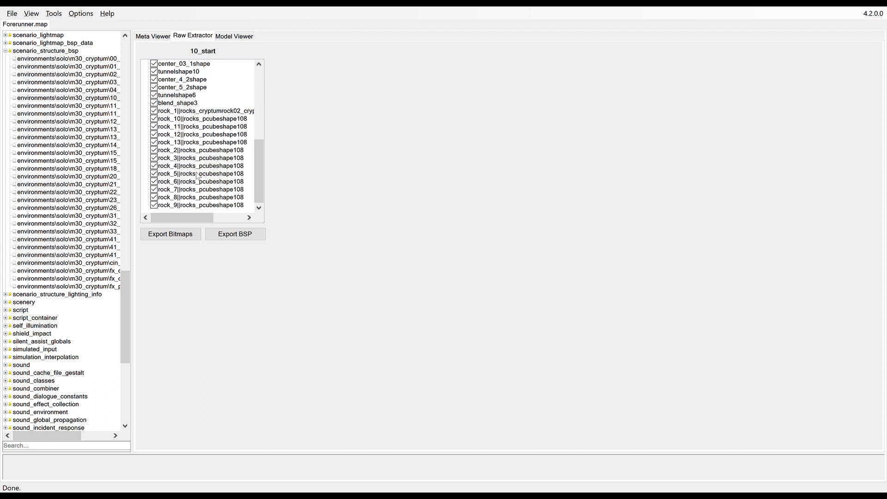
left_click(244, 235)
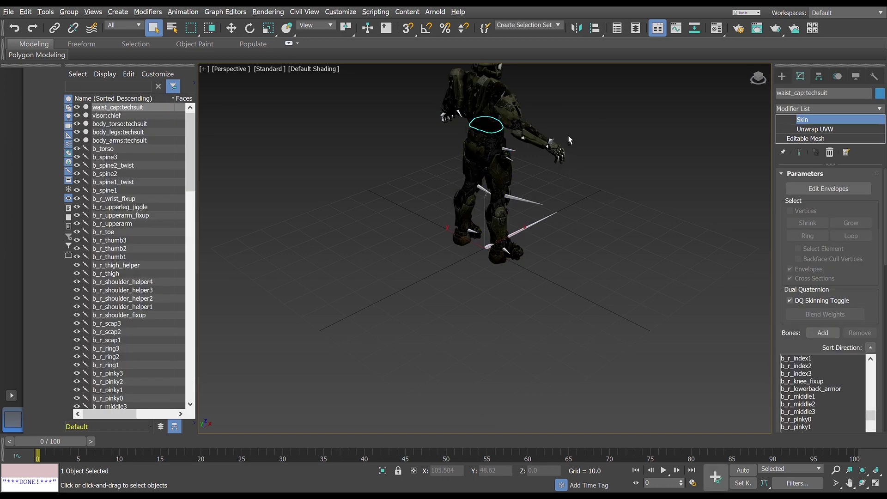
Step: Switch to 3ds Max, inspect the imported Master Chief model from the front and select all objects in the scene
middle_click_drag(566, 185, 613, 270, "alt")
scroll(572, 306, "up", 5)
scroll(572, 306, "down", 5)
scroll(567, 289, "down", 3)
scroll(566, 289, "up", 6)
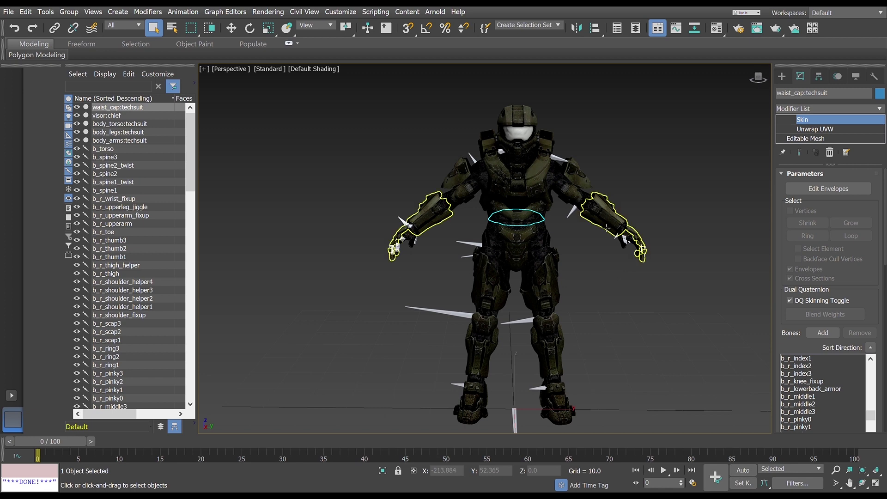
key("ctrl+a")
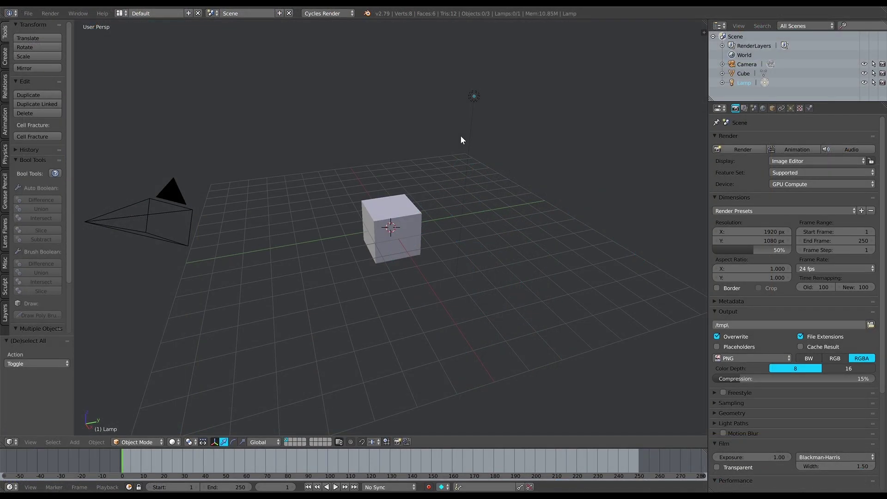
Step: Switch to Blender and delete the default camera, cube and lamp from the scene
middle_click_drag(460, 139, 464, 137)
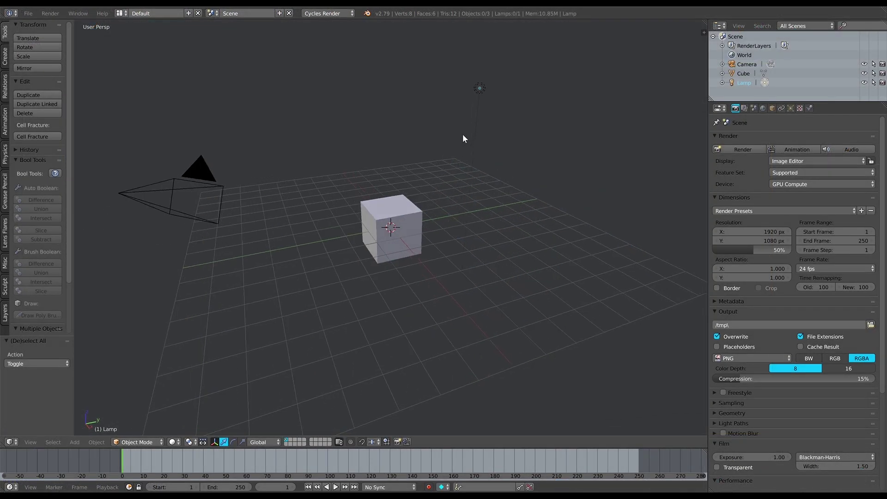
key("a")
key("x")
left_click(462, 138)
Step: Start an FBX import and browse through the Halo 4 maps folder up to the Desktop folder
left_click(28, 13)
mouse_move(51, 189)
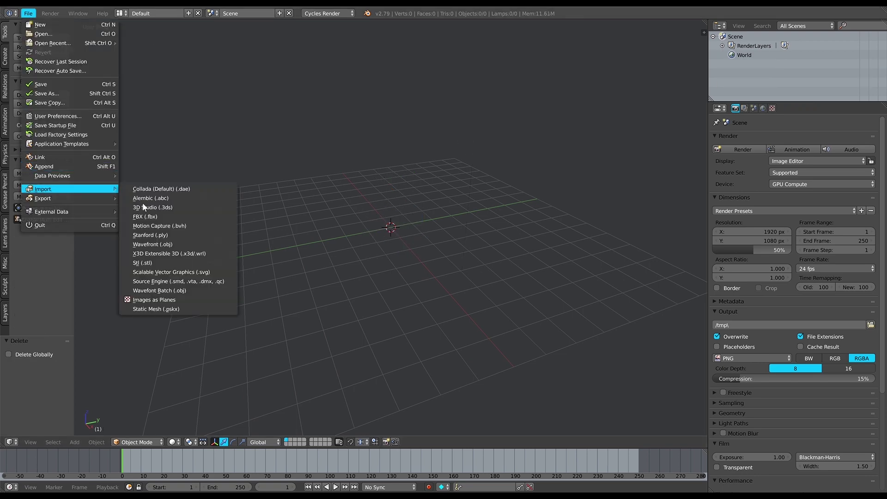
left_click(176, 216)
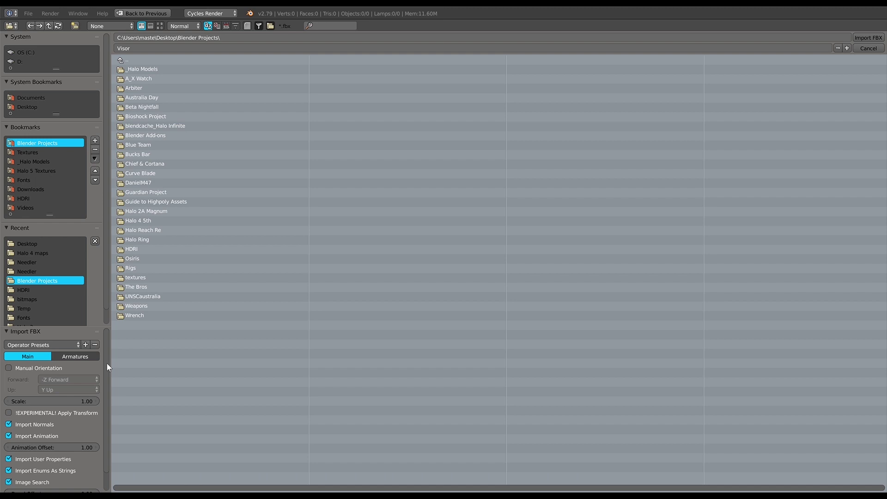
left_click(49, 254)
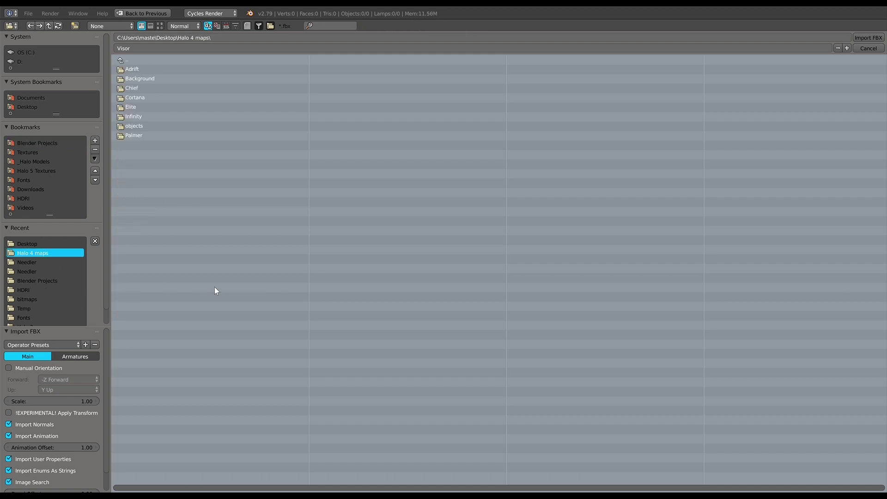
left_click(135, 60)
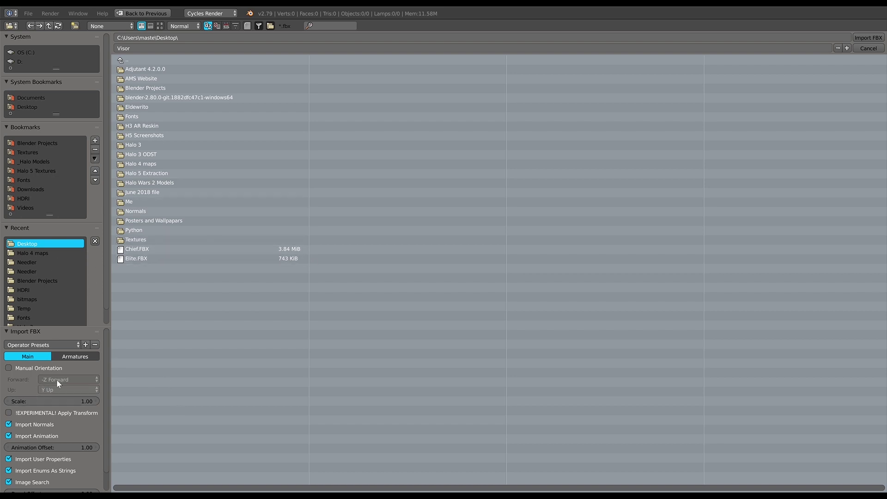
Step: Enable Ignore Leaf Bones and Automatic Bone Orientation in the armature options and import Chief.FBX
left_click(64, 356)
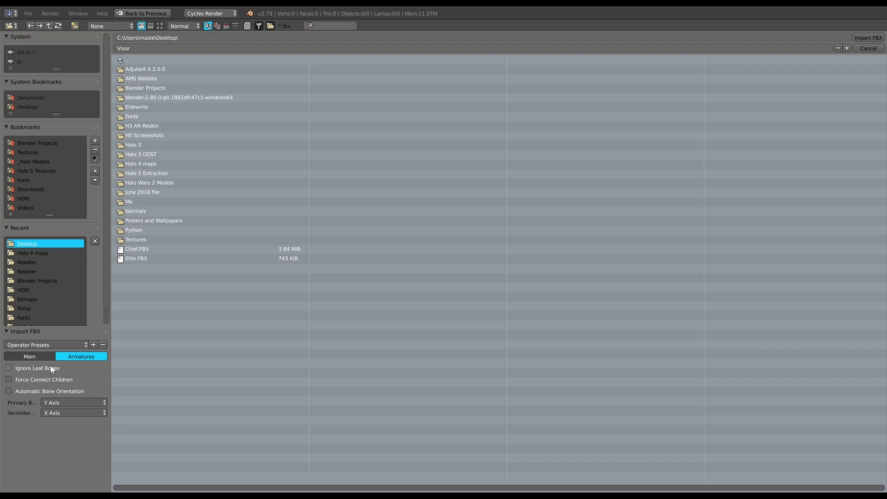
left_click(47, 367)
left_click(50, 393)
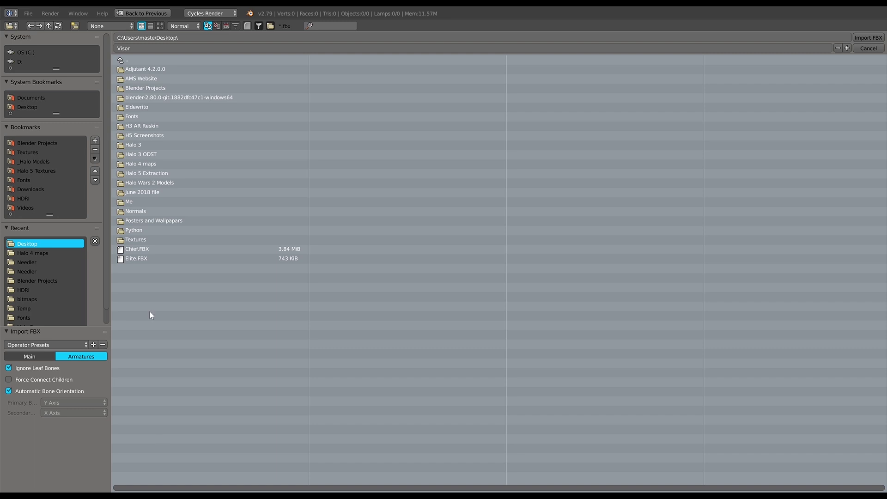
left_click(164, 248)
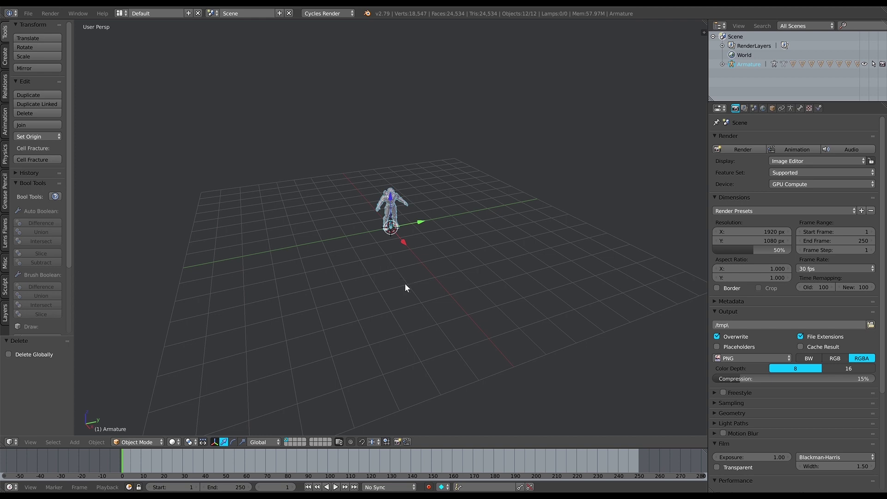
Step: Try a scale of 1 on the X, Y and Z axes of the imported armature
key("n")
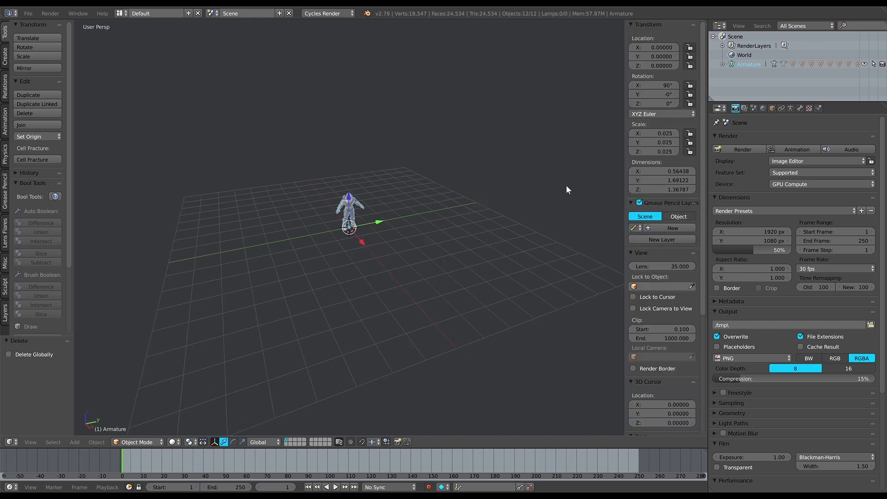
key("KP_6")
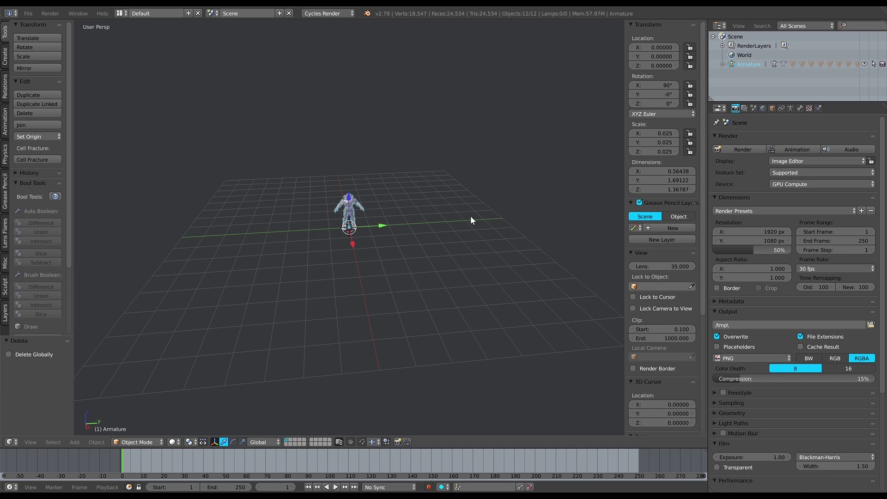
left_click_drag(659, 142, 659, 152)
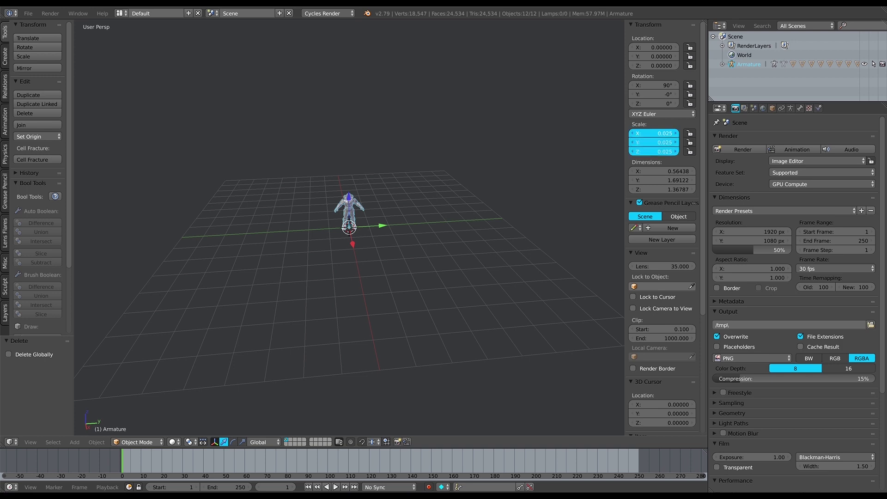
type("1")
key("Return")
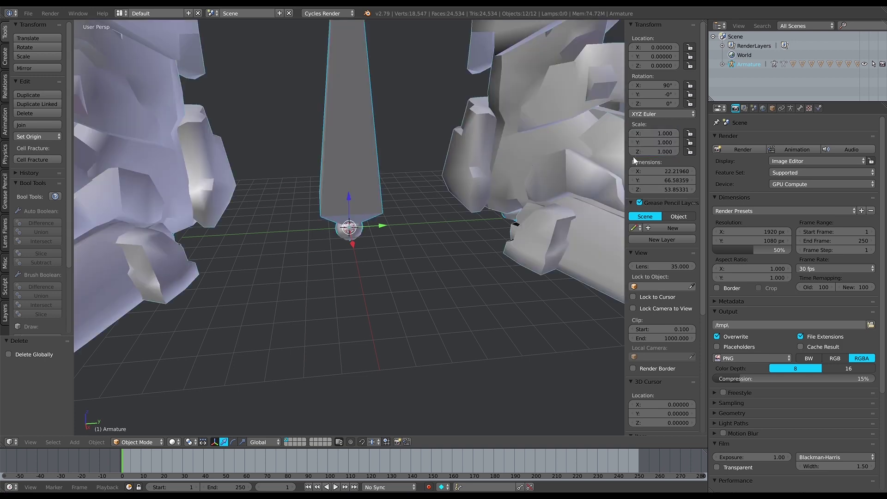
Step: Set the armature's scale to 0.1 on all three axes and hide the transform properties
left_click_drag(644, 135, 646, 152)
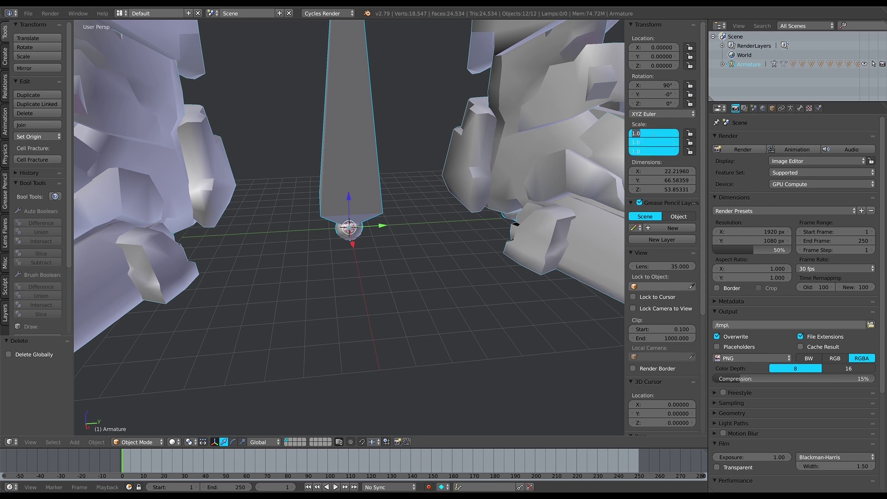
type("0.1")
key("Return")
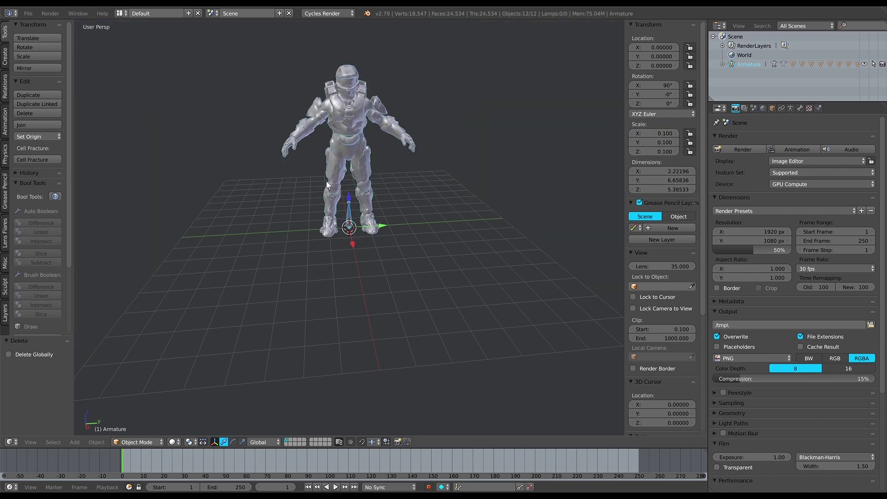
key("Home")
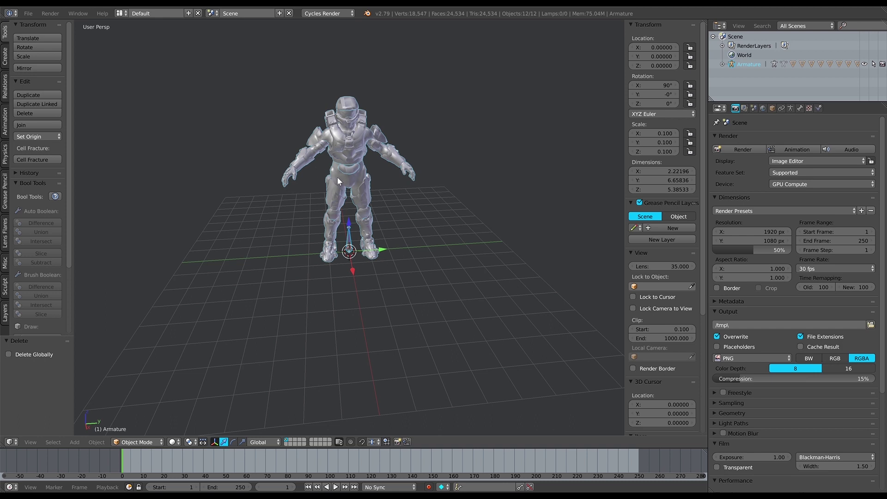
key("n")
middle_click_drag(419, 151, 402, 148)
scroll(406, 176, "up", 3)
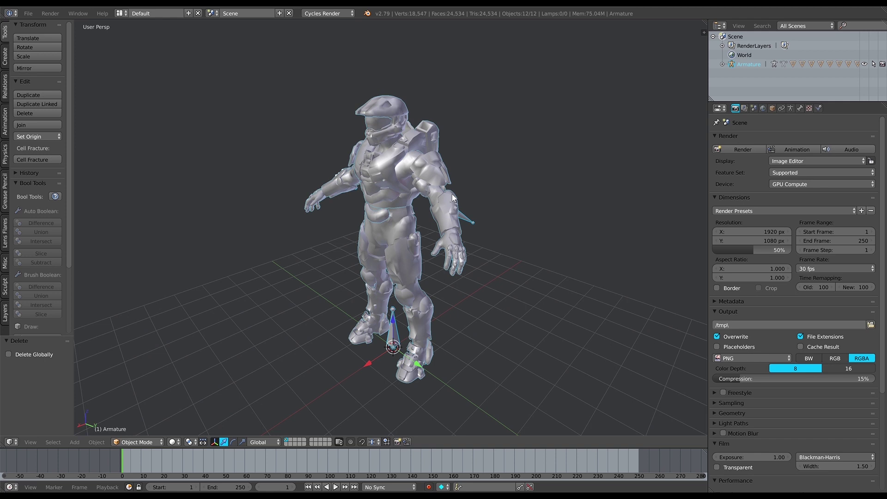
Step: Toggle the visibility of the scene's objects off and back on, and deselect everything
key("a")
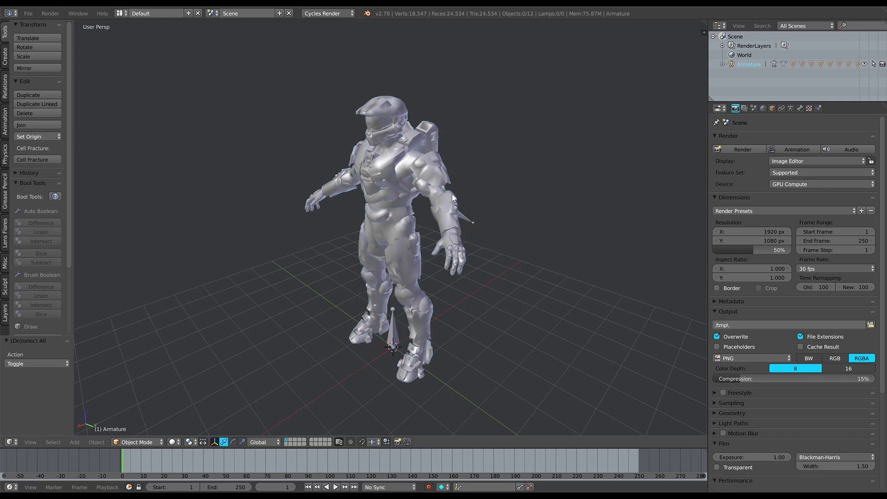
middle_click_drag(435, 208, 456, 208)
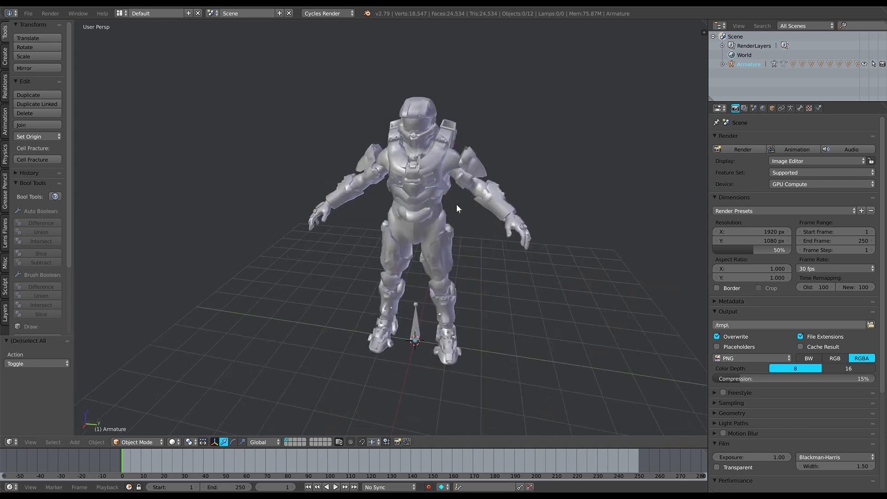
left_click(417, 332)
key("shift+h")
middle_click_drag(440, 265, 418, 270)
scroll(426, 263, "up", 4)
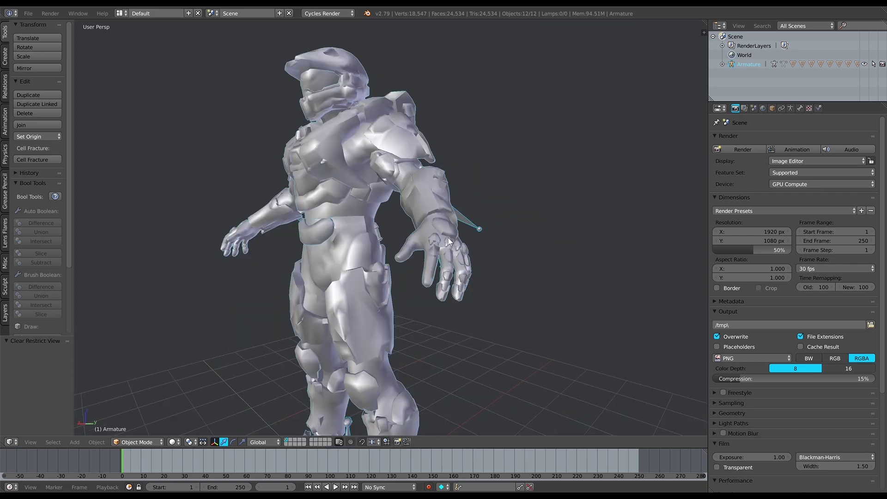
key("a")
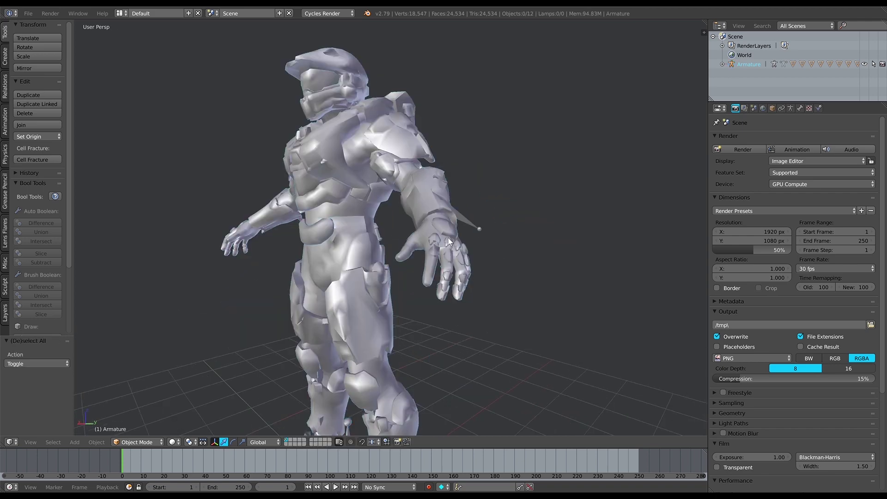
Step: Put the armature in Pose Mode, check its bones in wireframe and return to solid shading
right_click(467, 225)
key("ctrl+Tab")
mouse_move(432, 212)
middle_mouse_down()
mouse_move(353, 232)
mouse_move(384, 266)
middle_mouse_up()
key("z")
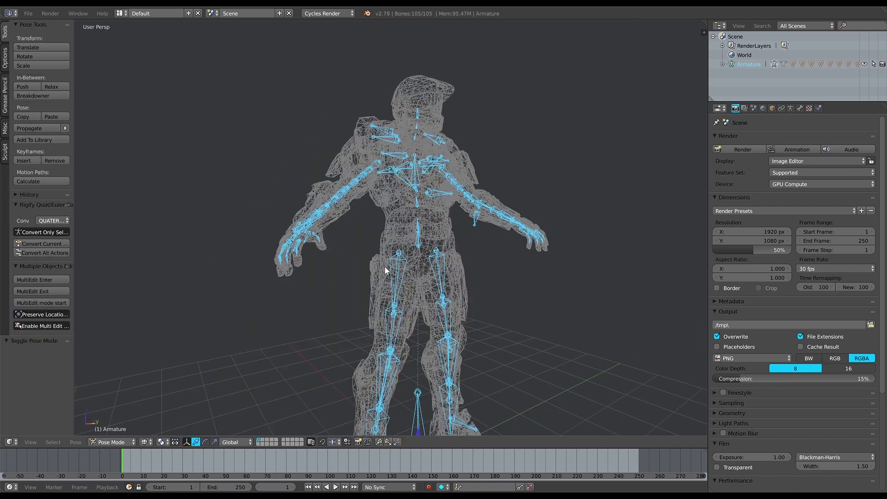
mouse_move(300, 102)
middle_mouse_down()
mouse_move(278, 246)
mouse_move(285, 234)
mouse_move(334, 233)
mouse_move(428, 310)
mouse_move(531, 305)
middle_mouse_up()
key("z")
Step: Try rotating the right knee fixup bone (b_r_knee_fixup) about the X axis
right_click(407, 291)
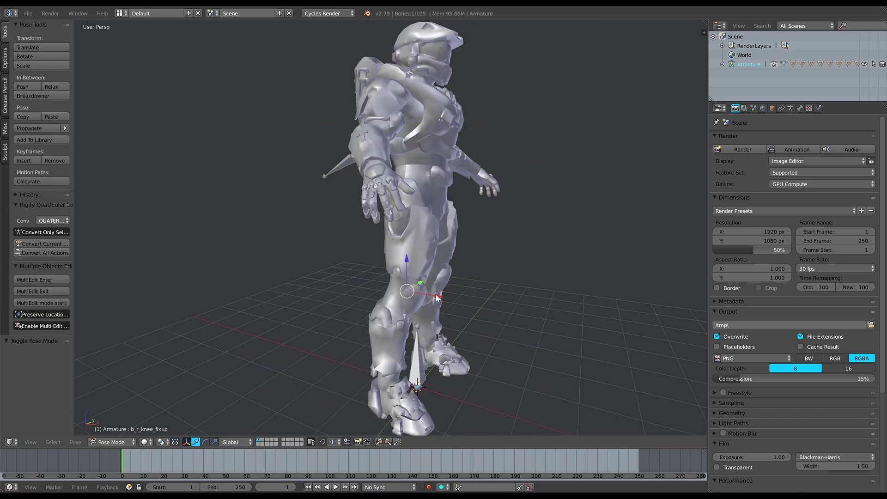
key("r")
key("x")
key("Return")
Step: Try rotating the right upper-leg jiggle bone (b_r_upperleg_jiggle), about the global Y axis and freely
key("z")
key("ctrl+Tab")
key("z")
key("z")
right_click(390, 264)
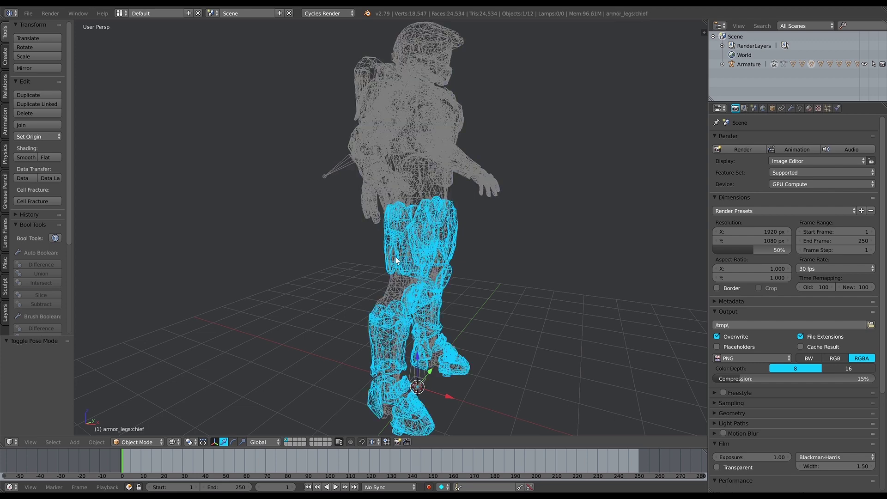
right_click(401, 254)
key("z")
key("ctrl+Tab")
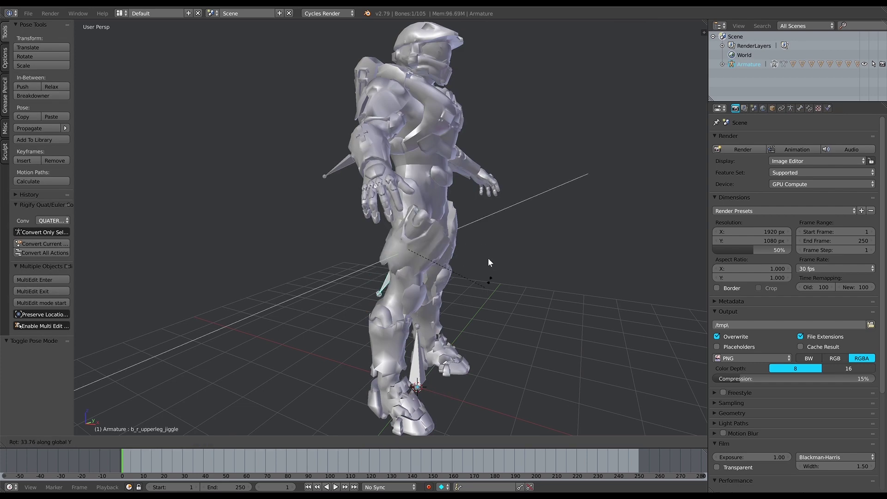
key("z")
key("z")
key("r")
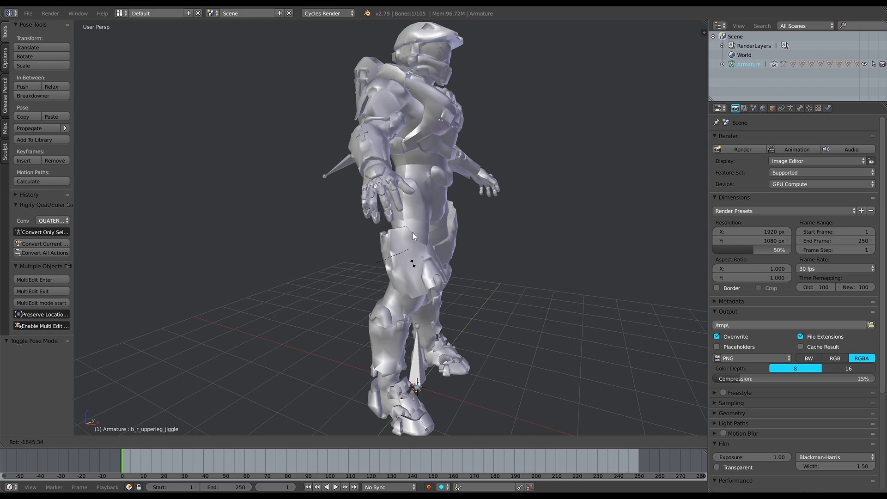
Step: Try rotating the right thigh helper bone (b_r_thigh_helper) and cancel the rotation
key("z")
right_click(413, 221)
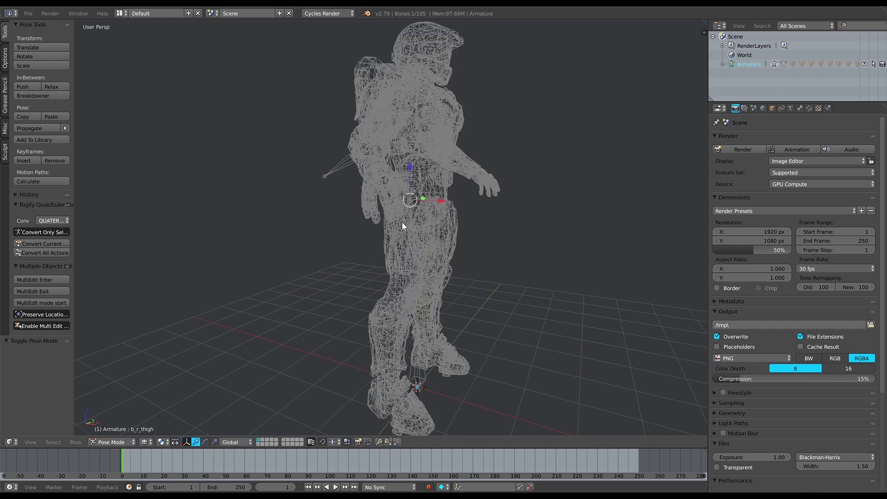
middle_click_drag(402, 223, 461, 223)
key("z")
key("r")
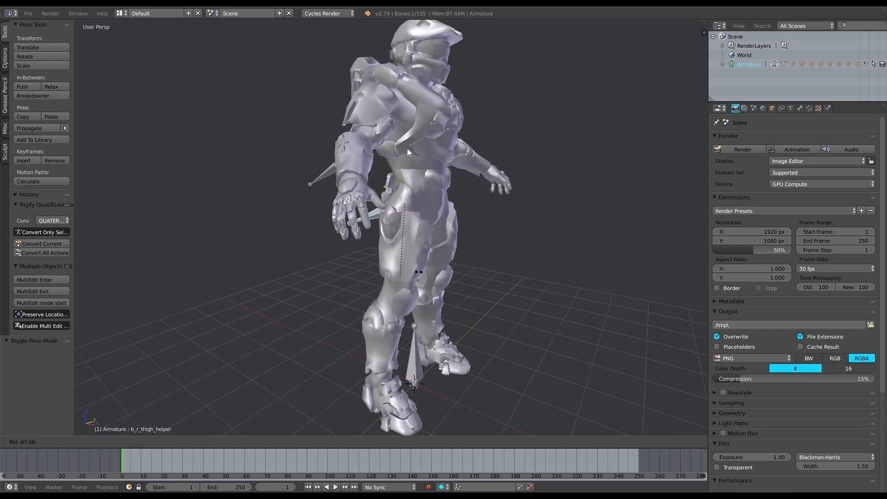
key("Escape")
Step: Select the right calf bone (b_r_calf) and try rotating it freely
key("z")
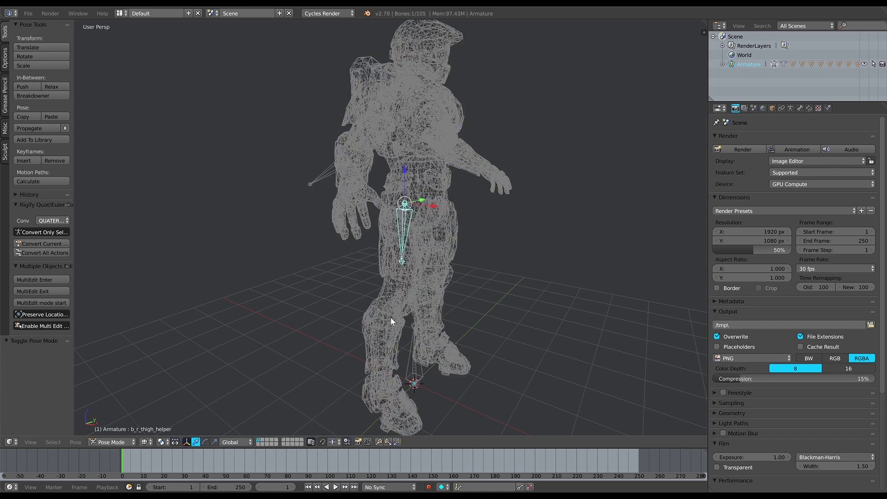
key("ctrl+Tab")
right_click(382, 331)
right_click(384, 331)
key("ctrl+Tab")
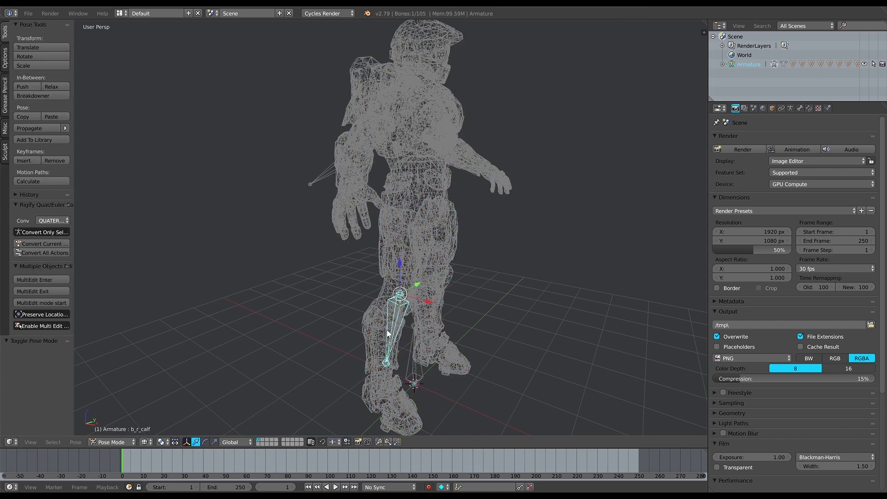
key("z")
key("r")
key("Escape")
key("z")
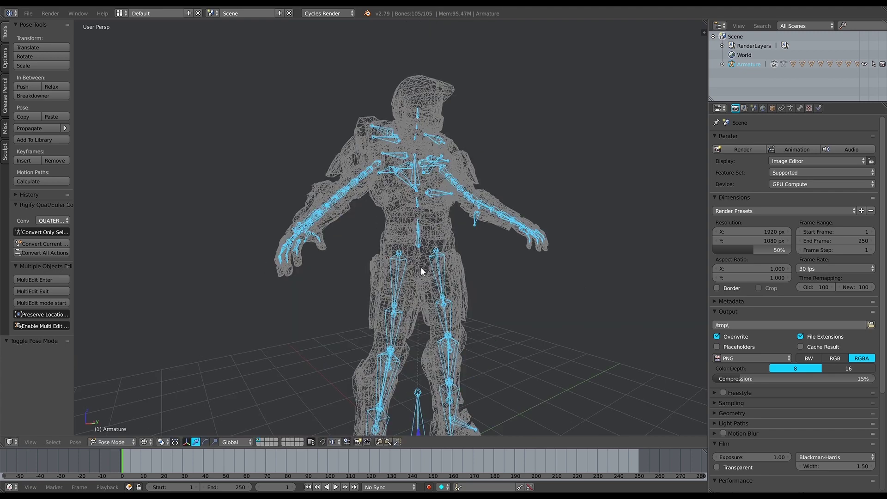
Step: Try bending the right knee by rotating the calf bone about 63° around the global Y axis
key("z")
middle_click_drag(467, 325, 442, 312)
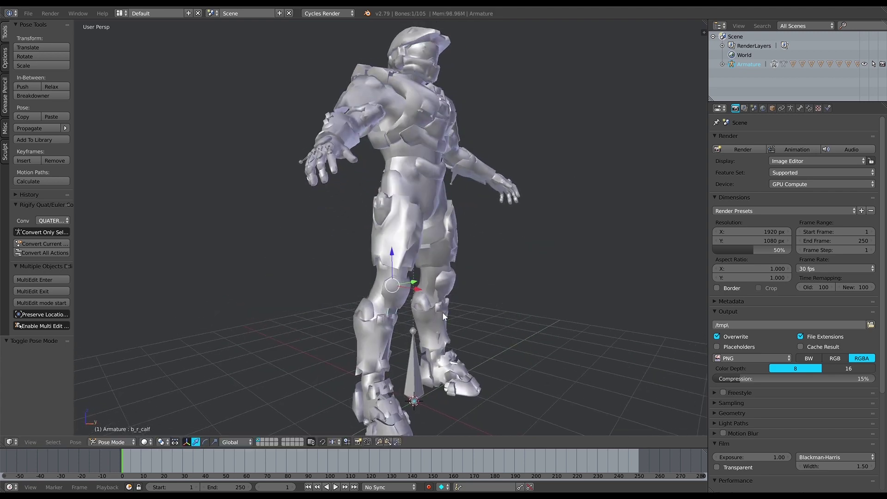
key("r")
key("y")
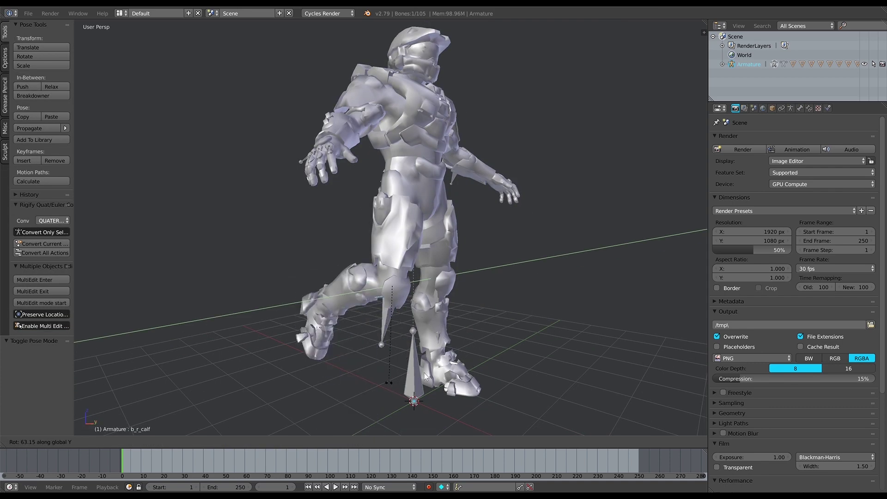
key("Escape")
Step: Try moving the pelvis bone (b_pelvis) along the Z axis
middle_click_drag(448, 293, 428, 207)
key("z")
right_click(406, 188)
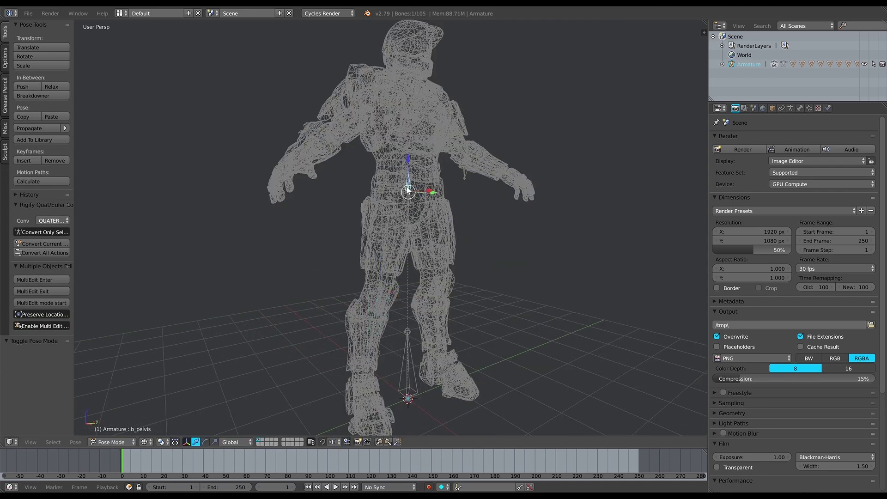
key("z")
key("g")
key("z")
left_click(404, 176)
Step: Try rotating the upper spine bone (b_spine3) about the global Y axis and cancel the rotation
middle_click_drag(404, 177, 450, 152)
key("z")
right_click(385, 141)
key("z")
key("r")
key("y")
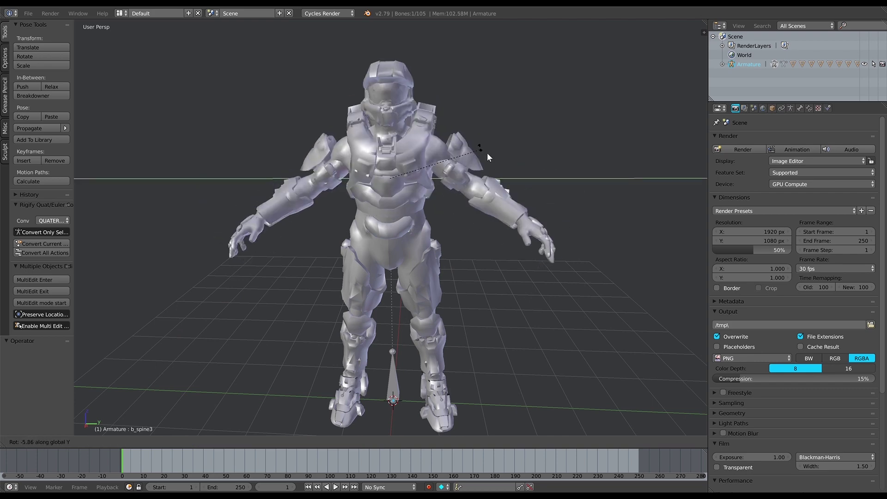
key("Escape")
Step: Deselect all bones and return the armature to Object Mode
middle_click_drag(496, 186, 475, 182)
key("a")
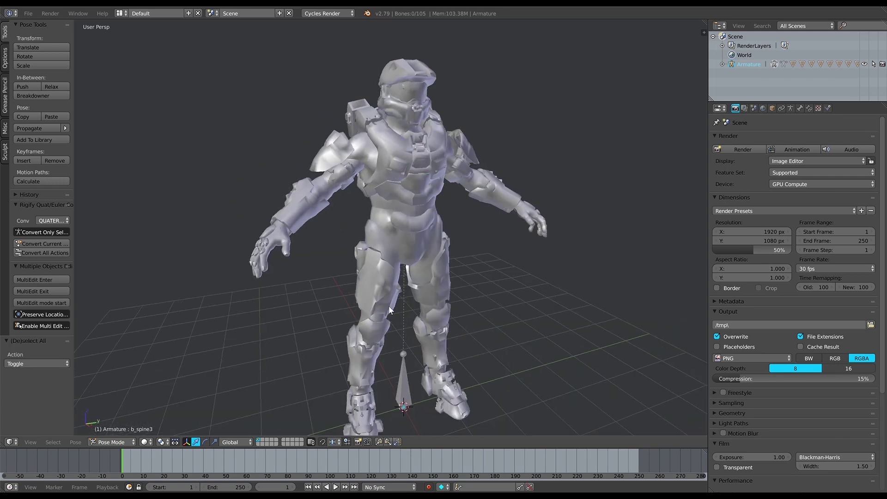
left_click(114, 443)
left_click(113, 412)
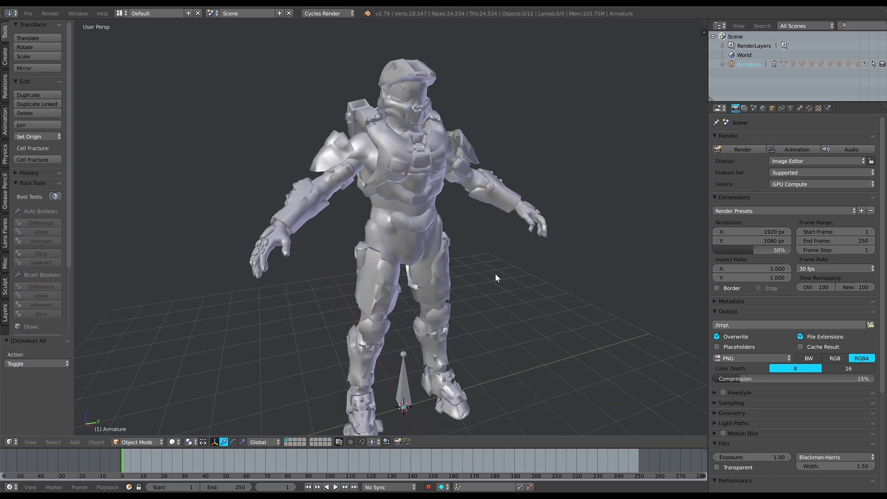
middle_click_drag(419, 198, 457, 151)
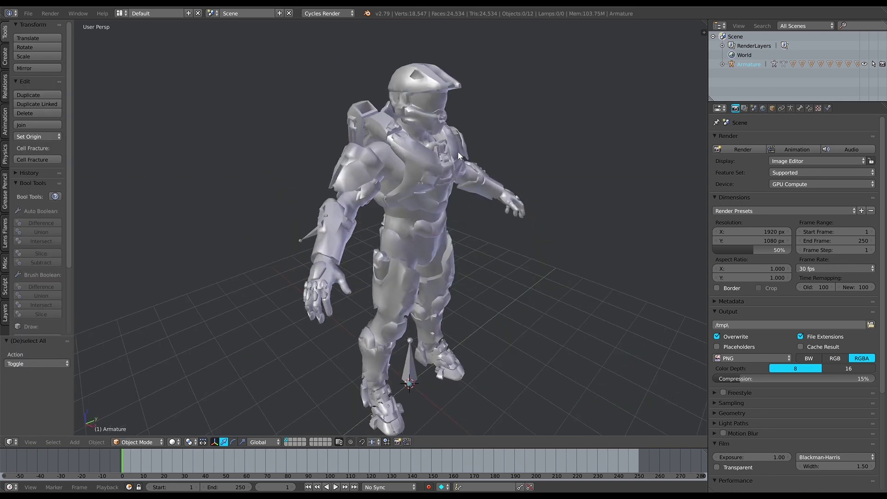